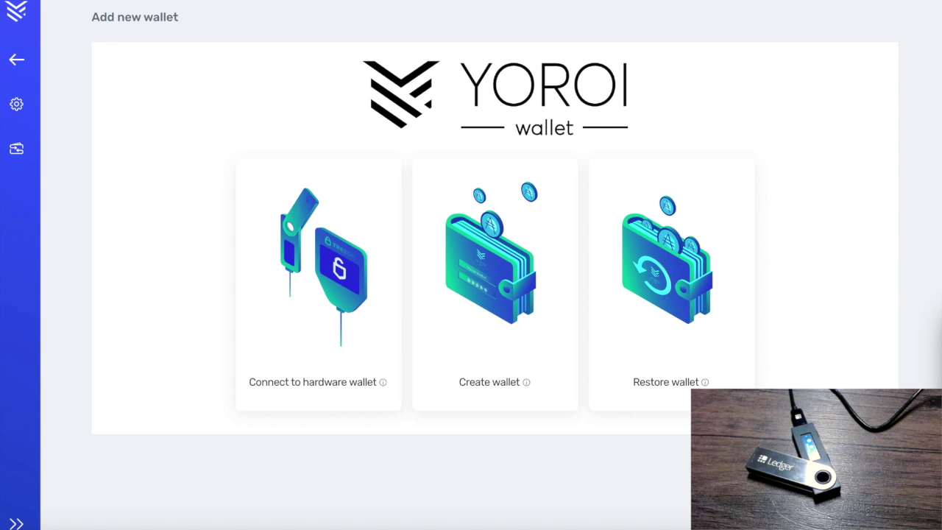
- Switch to Ledger Live and install the Cardano ADA (ADA) app from the app catalog onto the Ledger Nano S
left_click(775, 515)
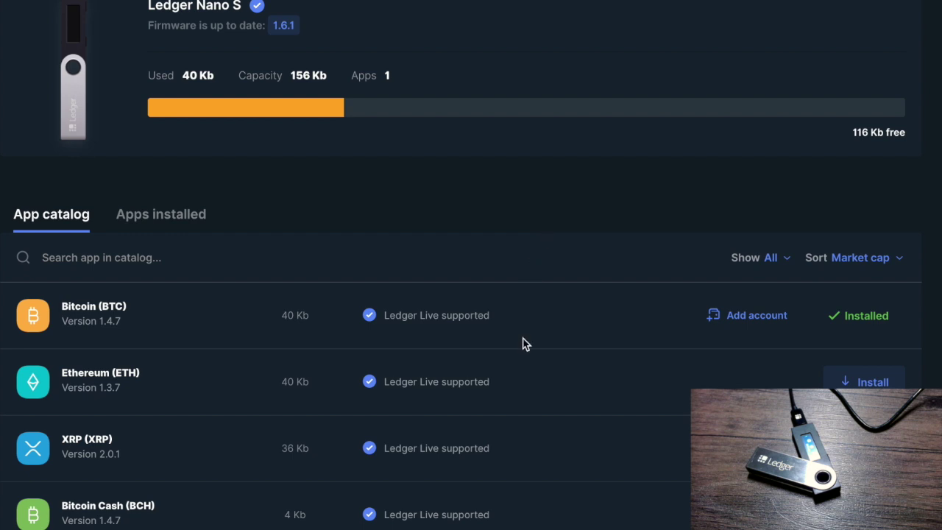
scroll(523, 343, "down", 3)
scroll(523, 343, "down", 4)
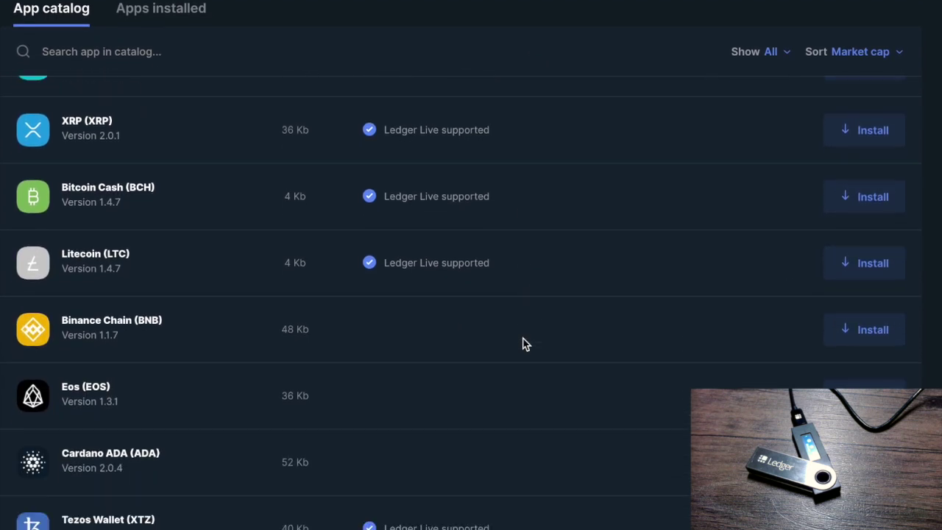
scroll(526, 343, "down", 1)
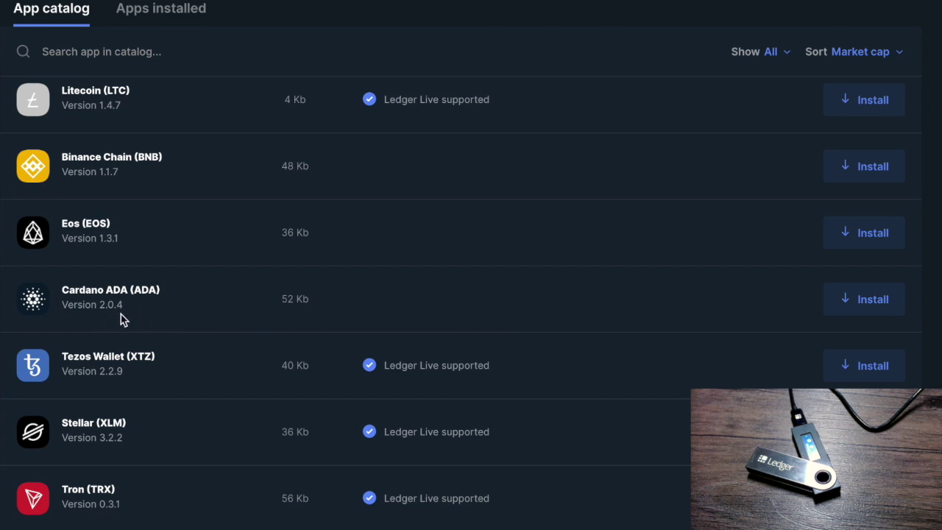
left_click(847, 307)
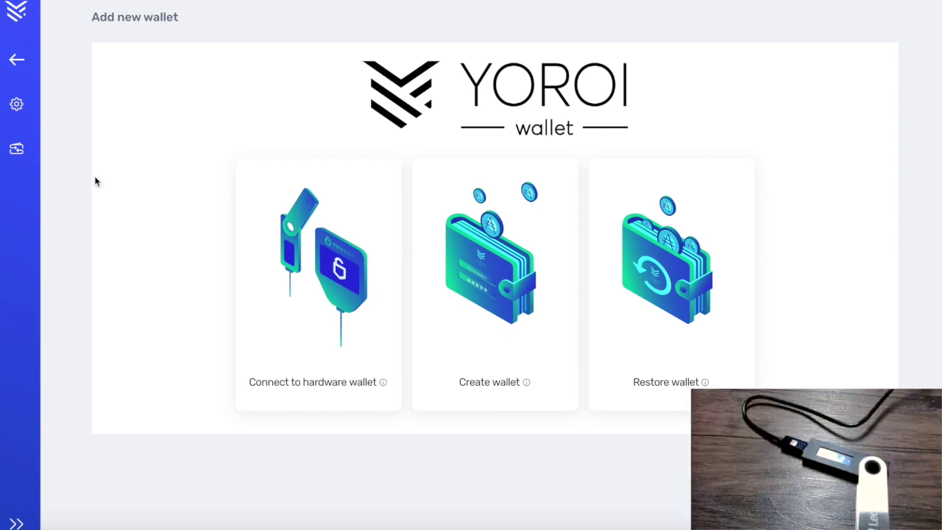
- In Yoroi, start connecting a Ledger hardware wallet for Cardano as a Shelley-era wallet
left_click(305, 285)
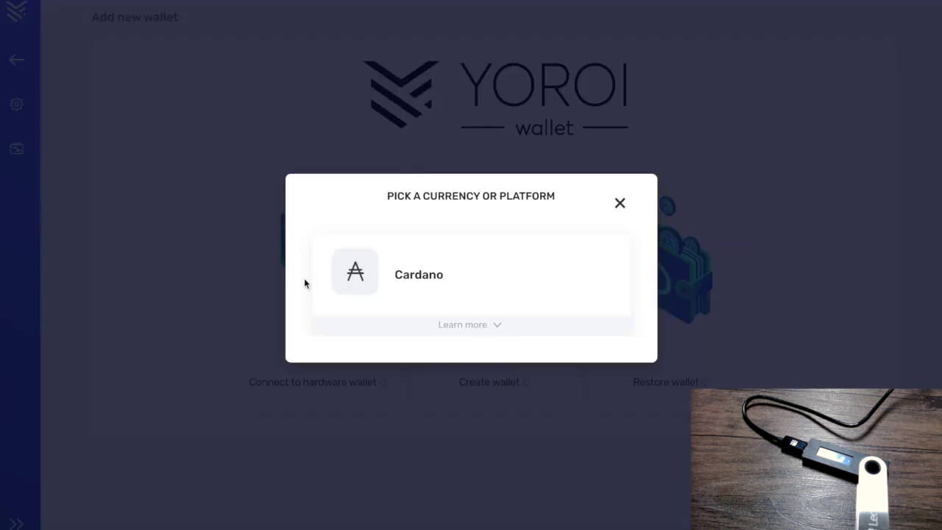
left_click(403, 285)
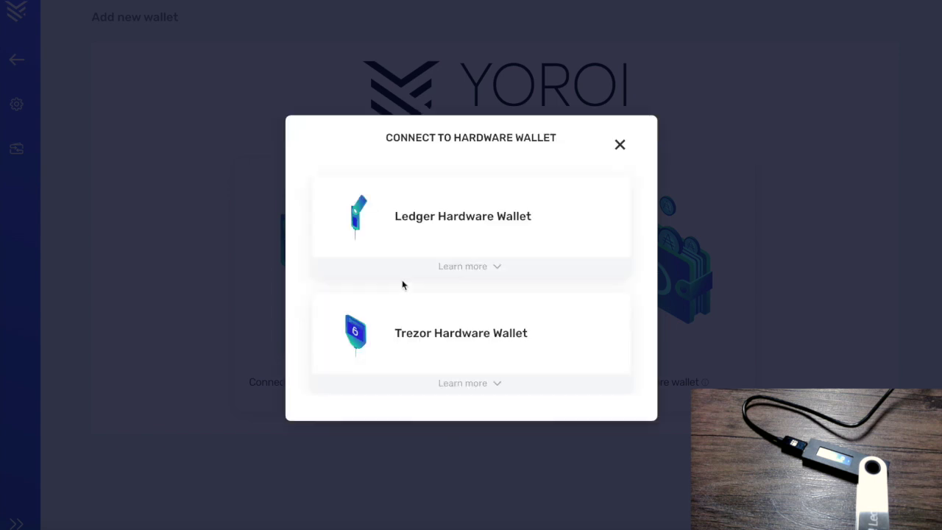
left_click(424, 239)
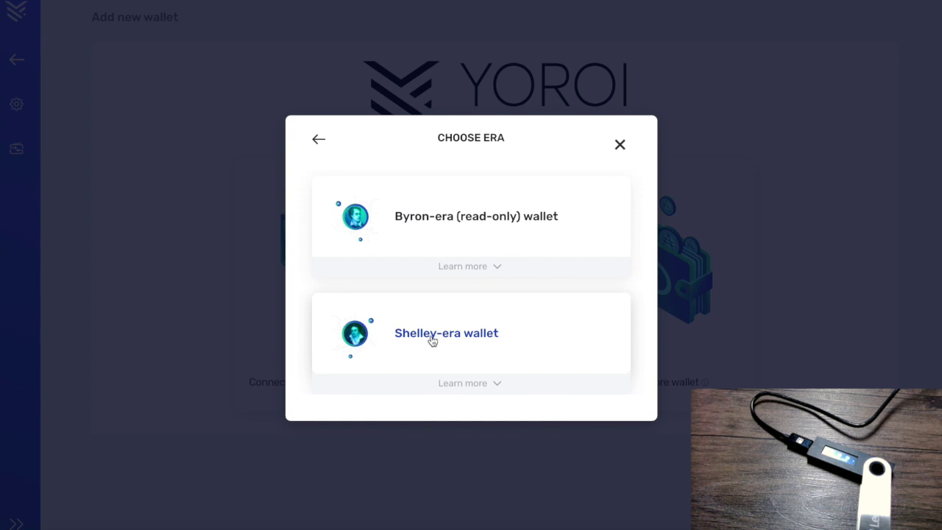
left_click(432, 340)
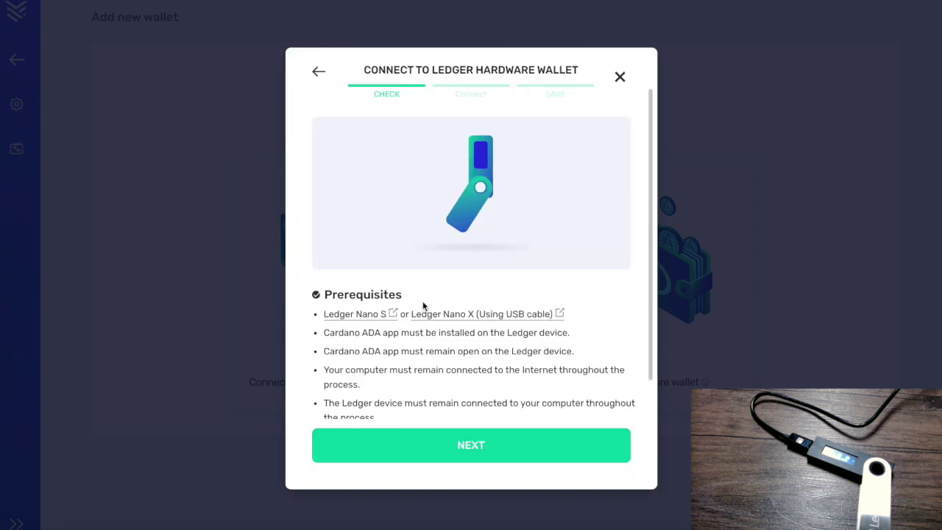
- Go through the Ledger connection prerequisites and connect the device, choosing Ledger Nano S as the model
scroll(421, 346, "down", 1)
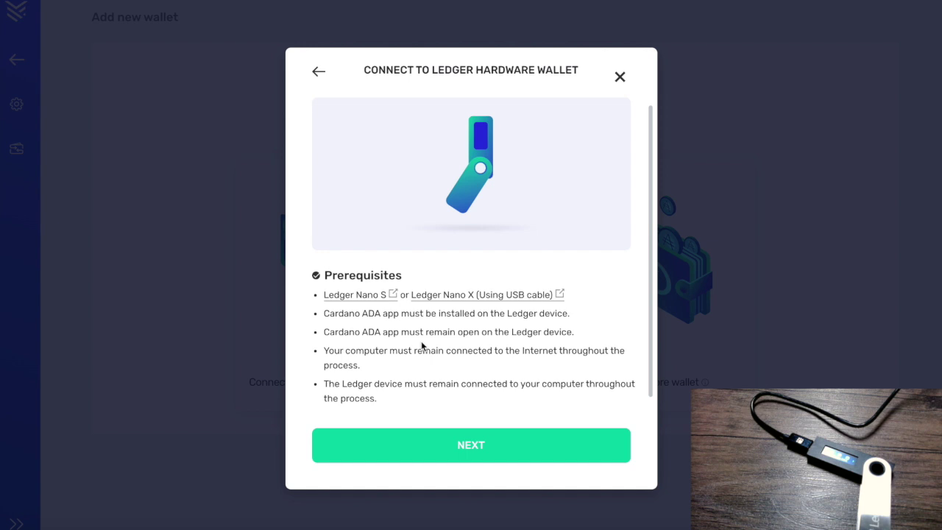
left_click(440, 458)
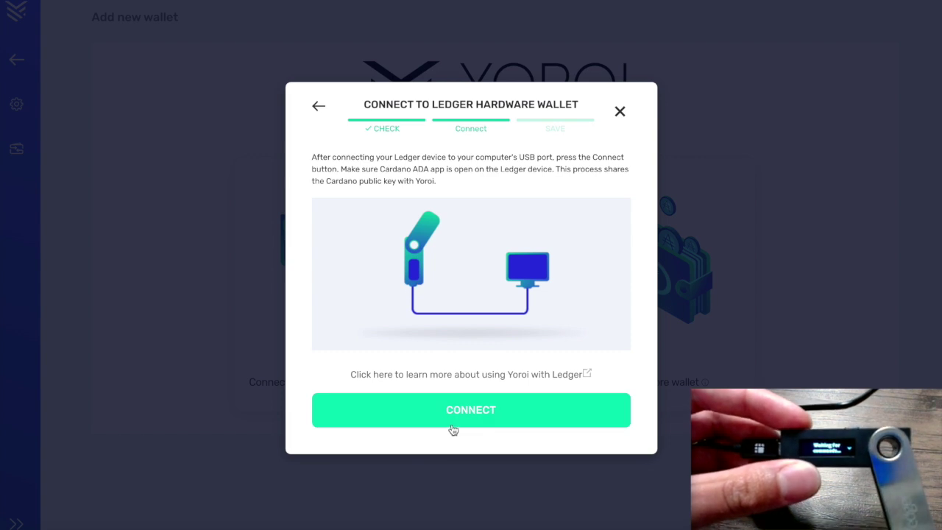
left_click(453, 428)
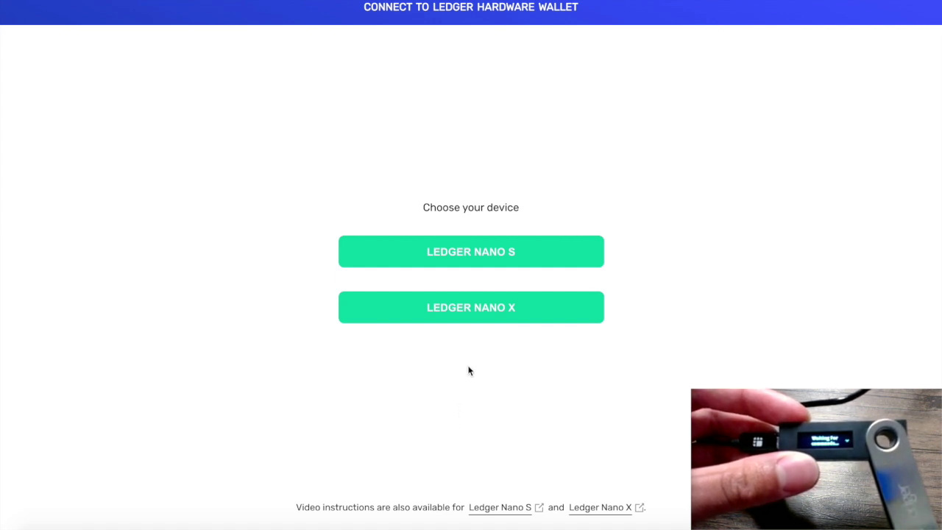
left_click(494, 271)
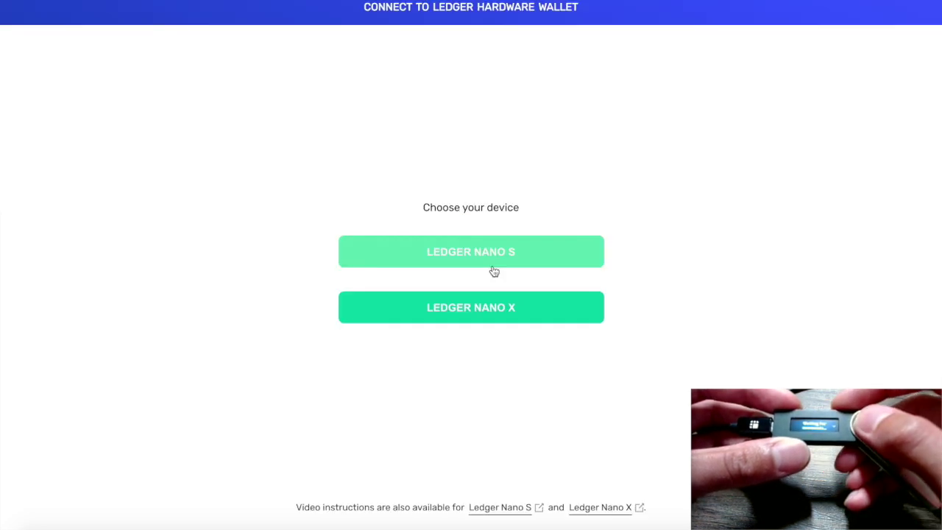
left_click(493, 266)
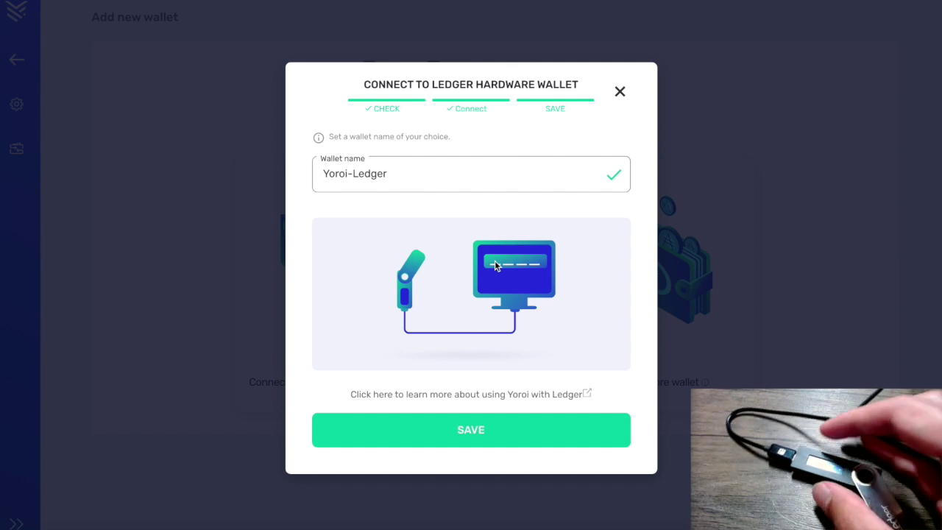
- Name the connected wallet "Ledger Nano S" and save it
key("Tab")
type("Ledger Nano S")
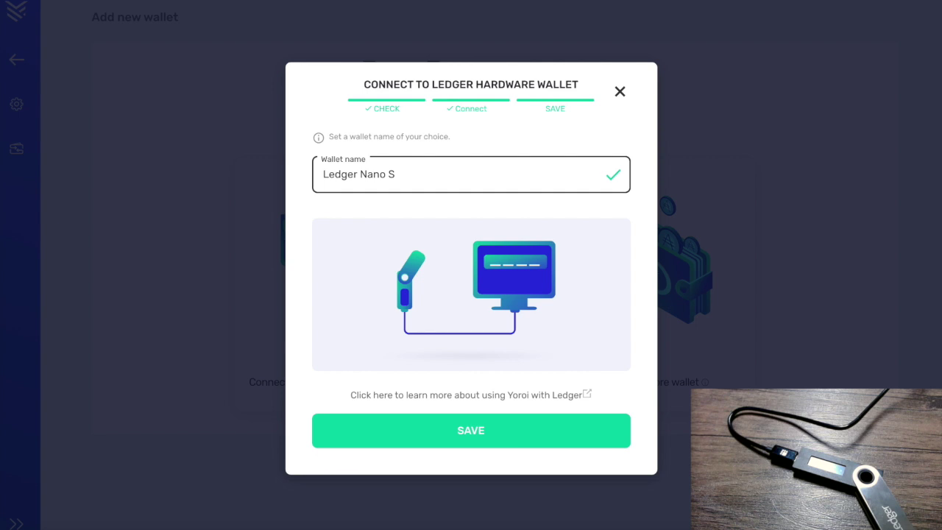
left_click(404, 431)
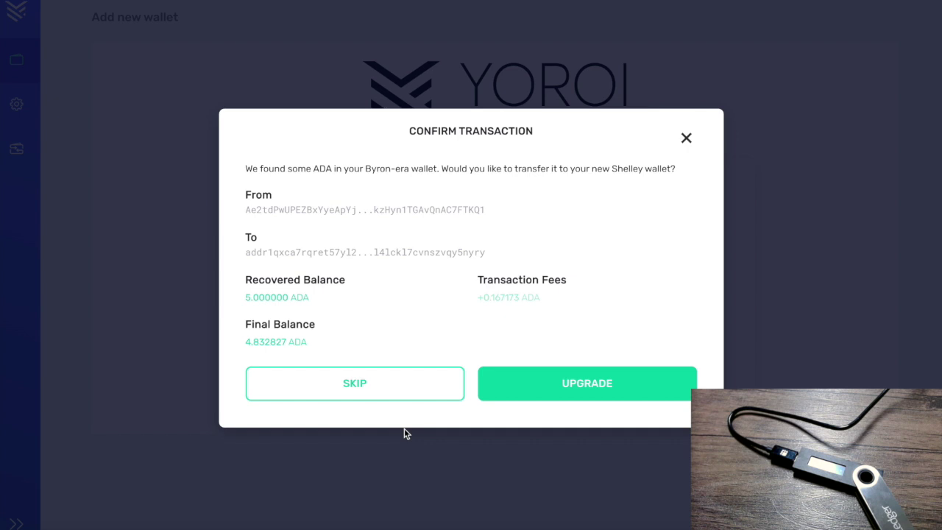
- Upgrade the Byron-era ADA balance to the new Shelley wallet and continue to its confirmation on the Ledger Nano S
left_click(534, 401)
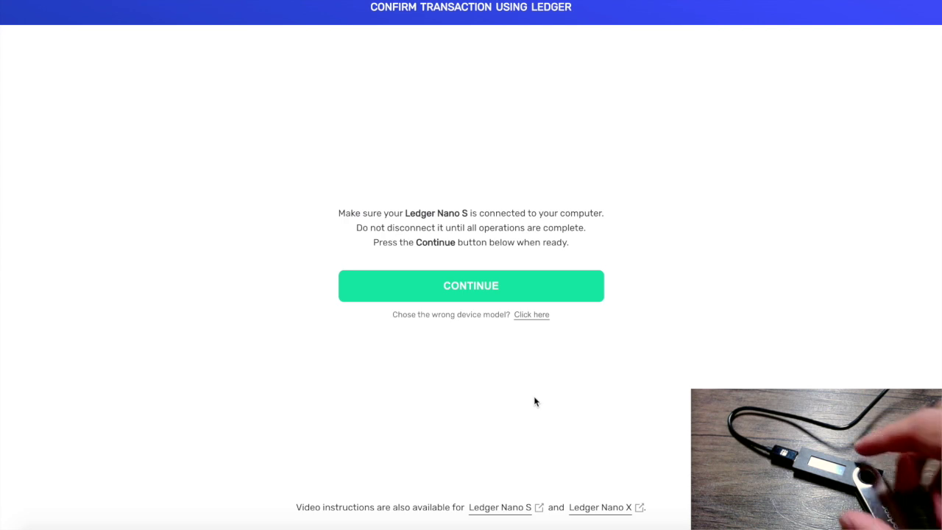
left_click(510, 297)
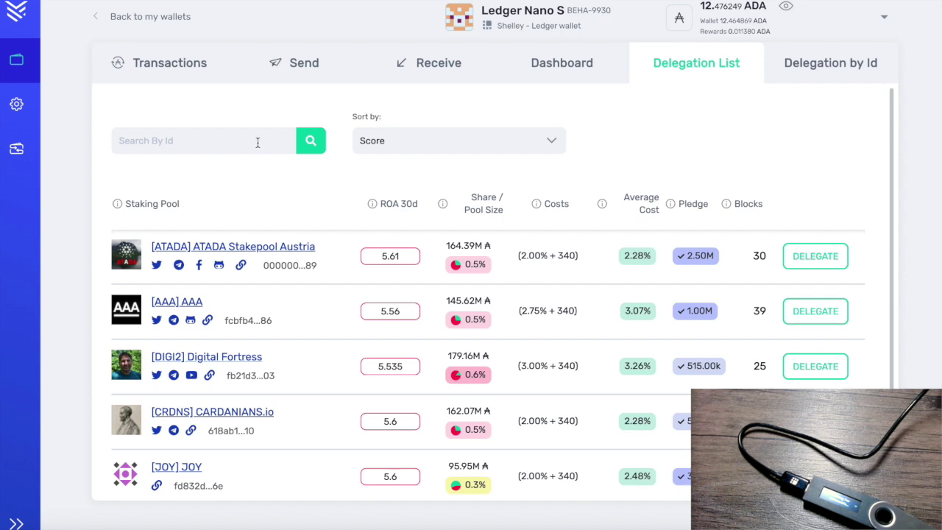
- Look through the staking pools in the delegation list and search it for the pool "kaizn"
scroll(312, 266, "down", 15)
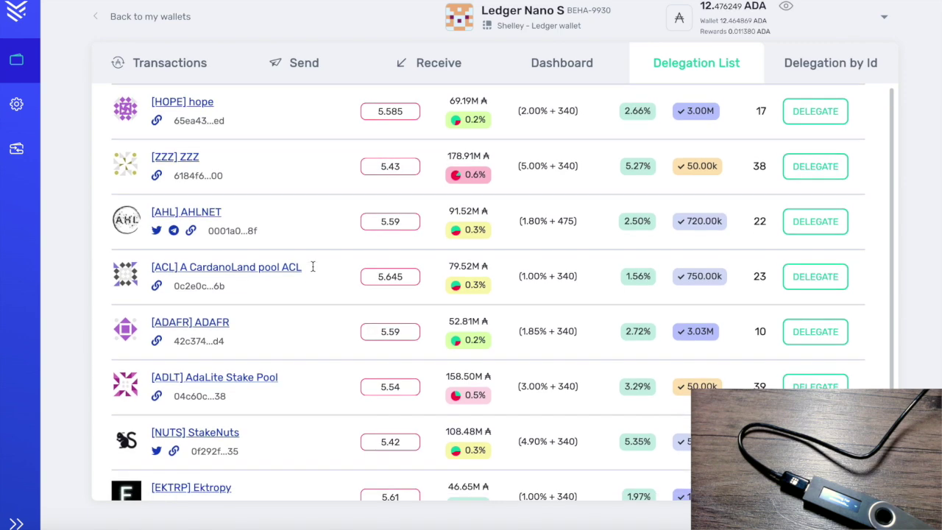
scroll(313, 266, "up", 15)
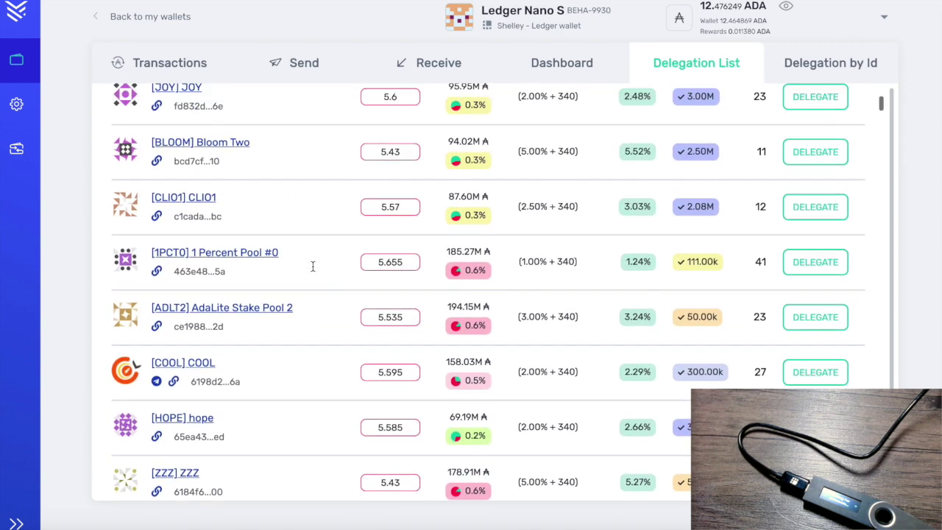
scroll(313, 266, "up", 2)
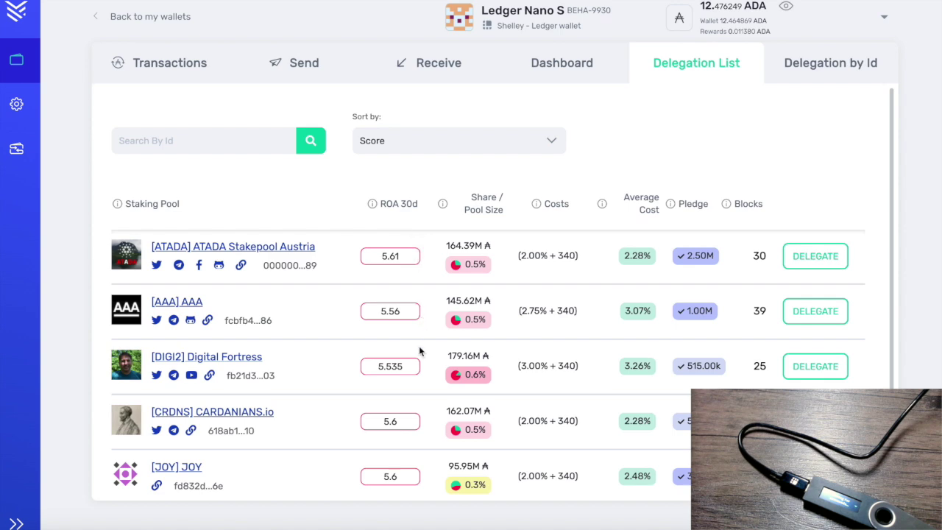
scroll(415, 417, "down", 1)
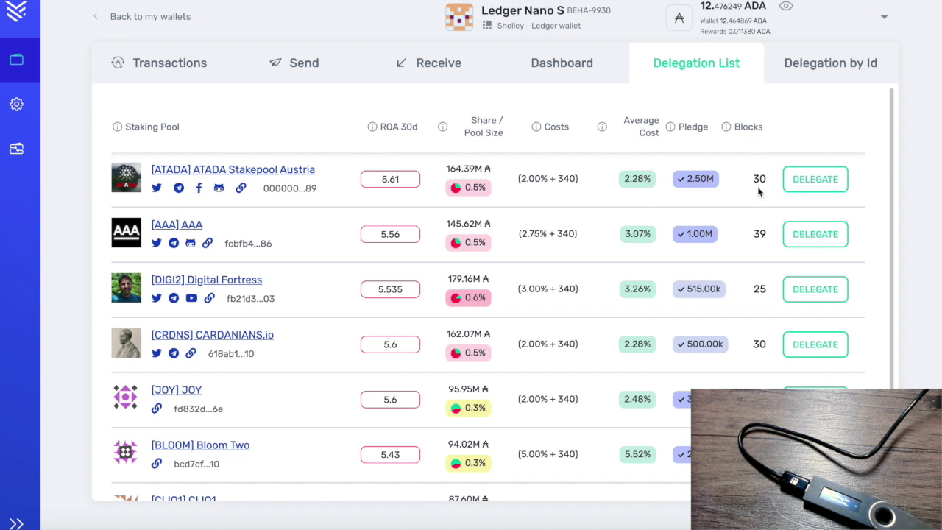
scroll(522, 184, "up", 1)
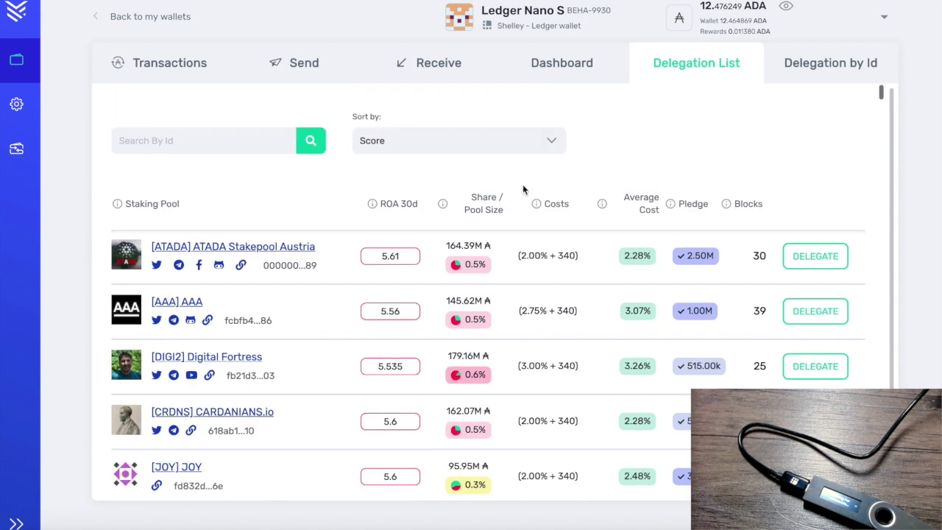
left_click(267, 147)
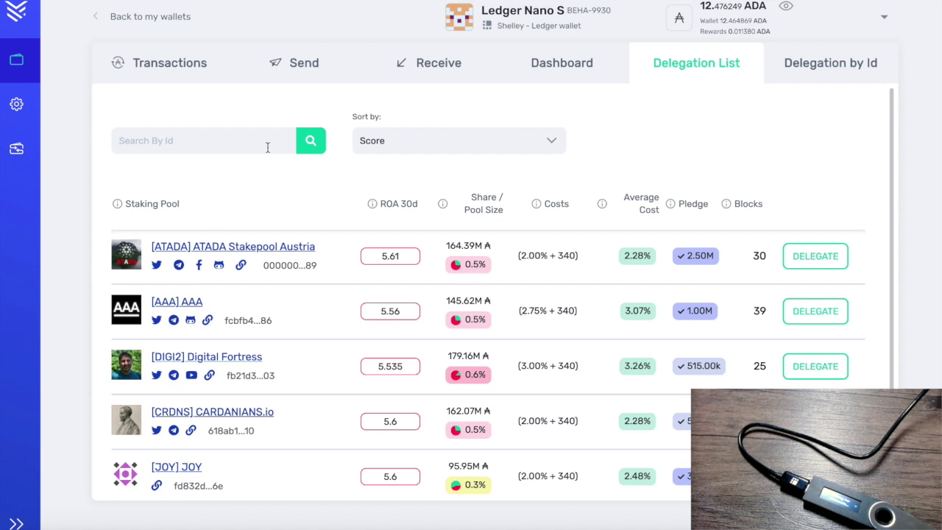
type("kaizn")
left_click(312, 141)
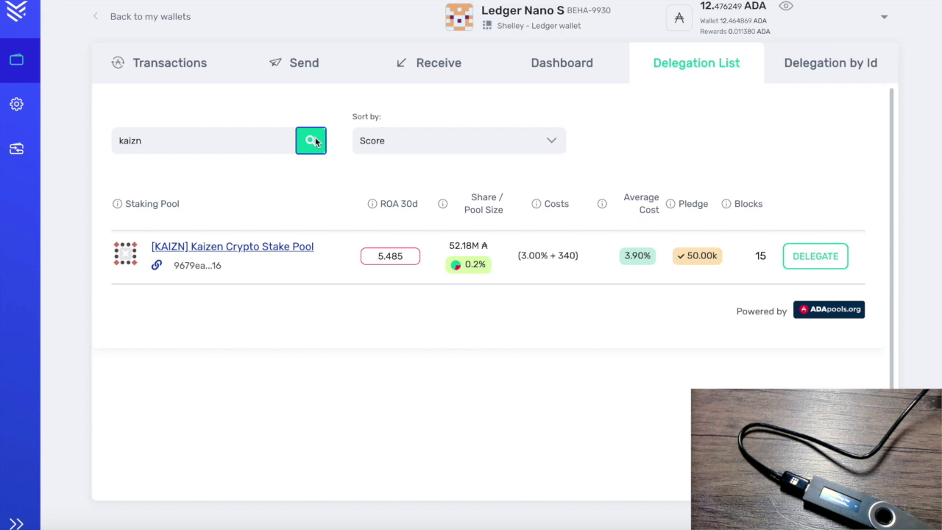
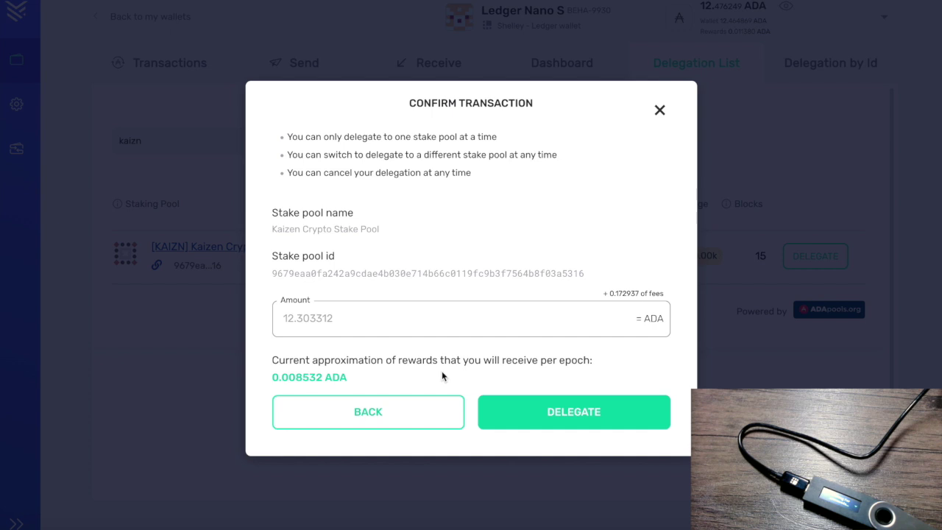
- Delegate the wallet's ADA to Kaizen Crypto Stake Pool and continue to the transaction's confirmation on the Ledger Nano S
left_click(536, 414)
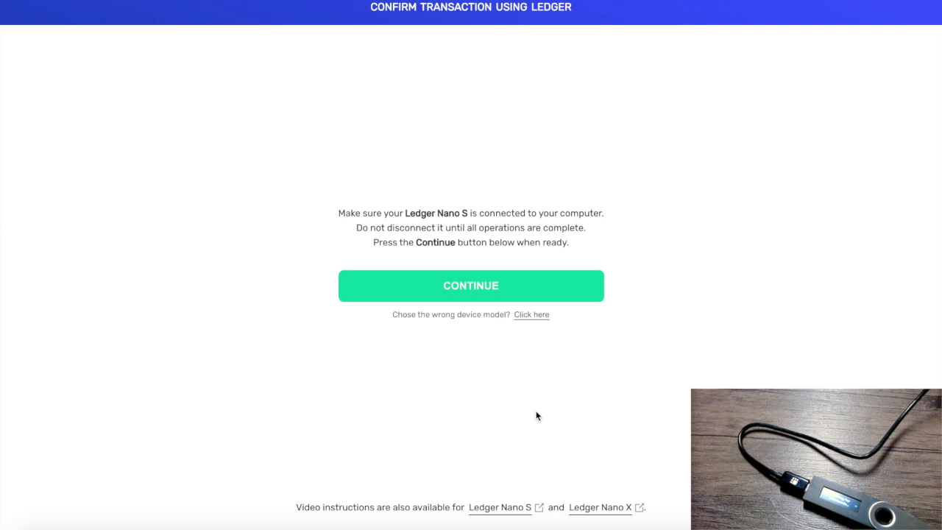
left_click(504, 294)
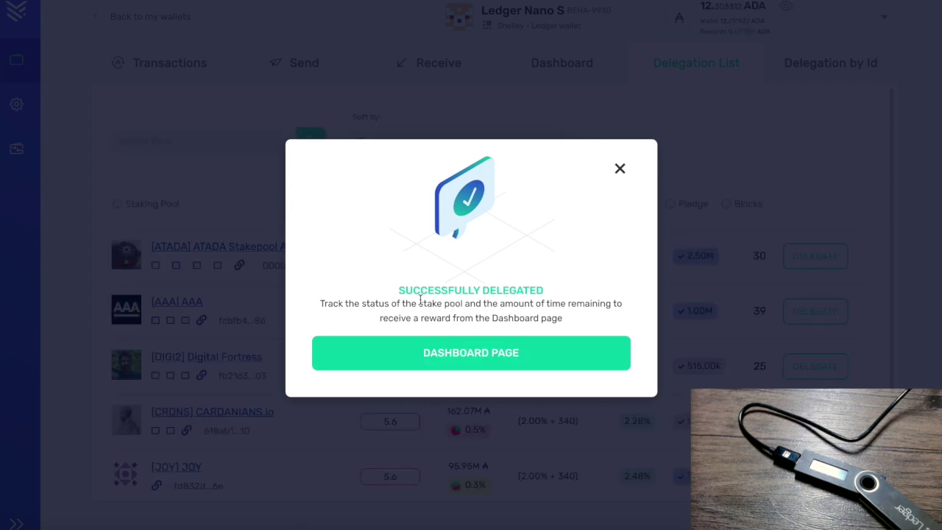
- Open the wallet's dashboard and review the epoch progress, delegation summary, upcoming rewards and delegated stake pool
left_click(499, 352)
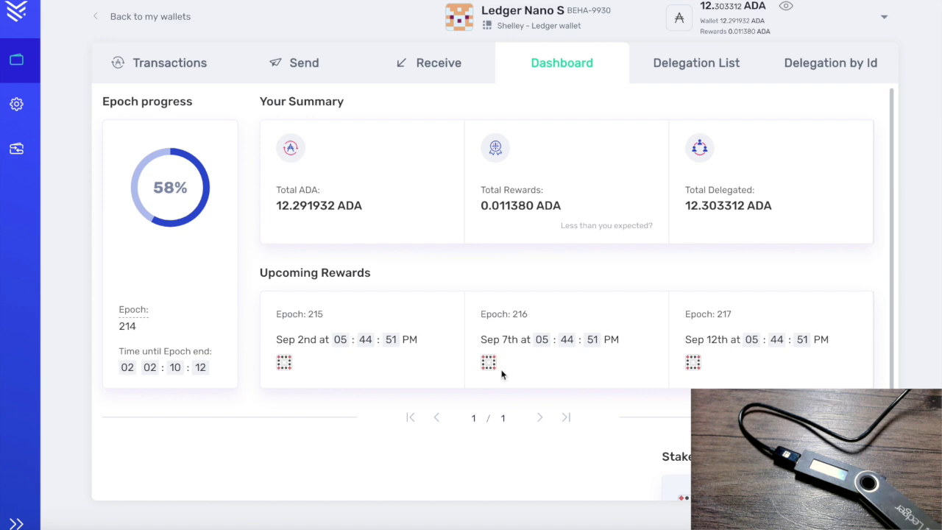
scroll(501, 374, "down", 1)
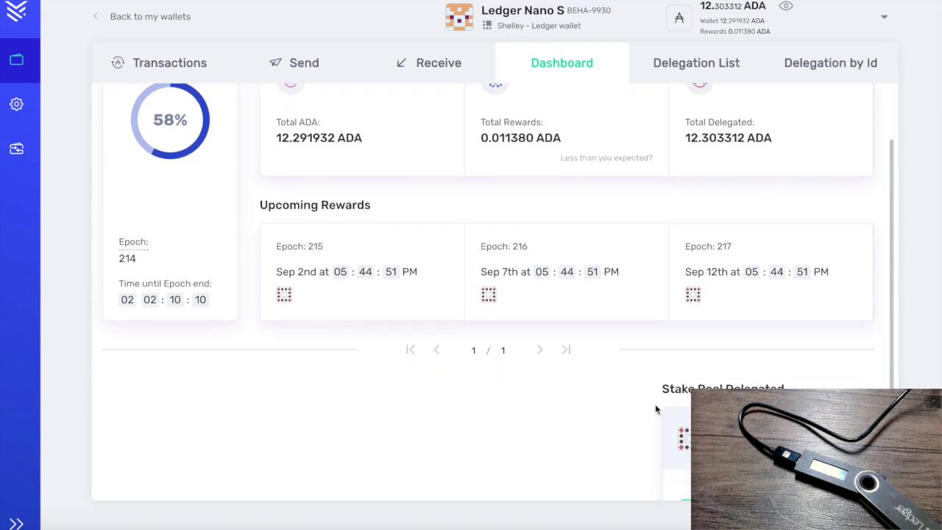
scroll(657, 409, "down", 1)
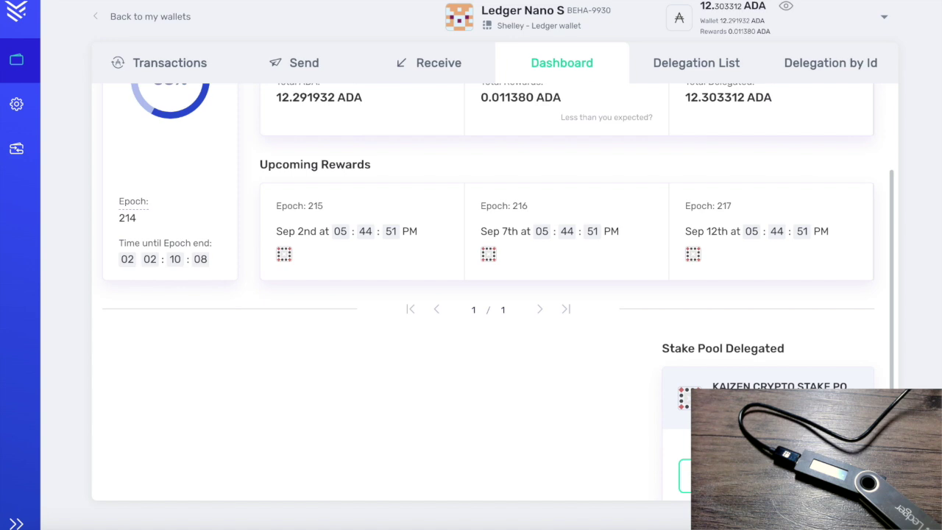
scroll(493, 294, "up", 2)
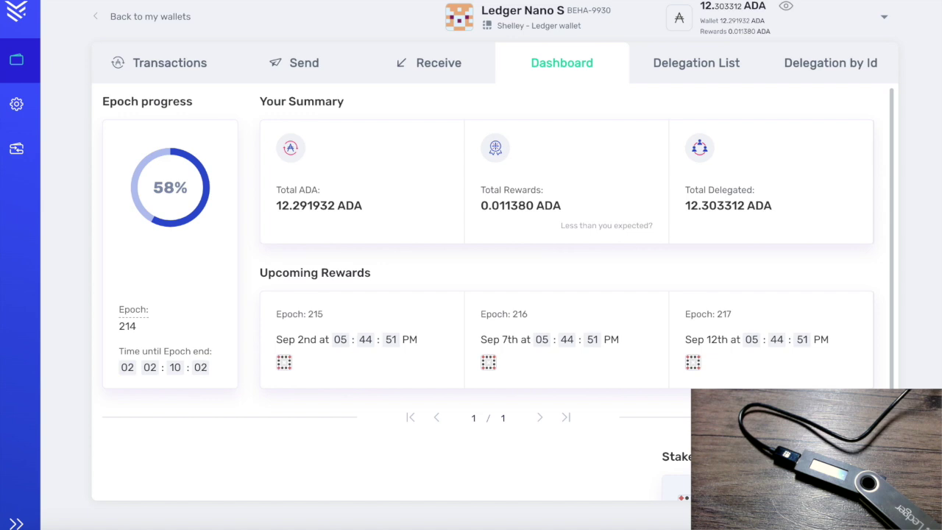
scroll(485, 294, "down", 1)
scroll(486, 294, "down", 1)
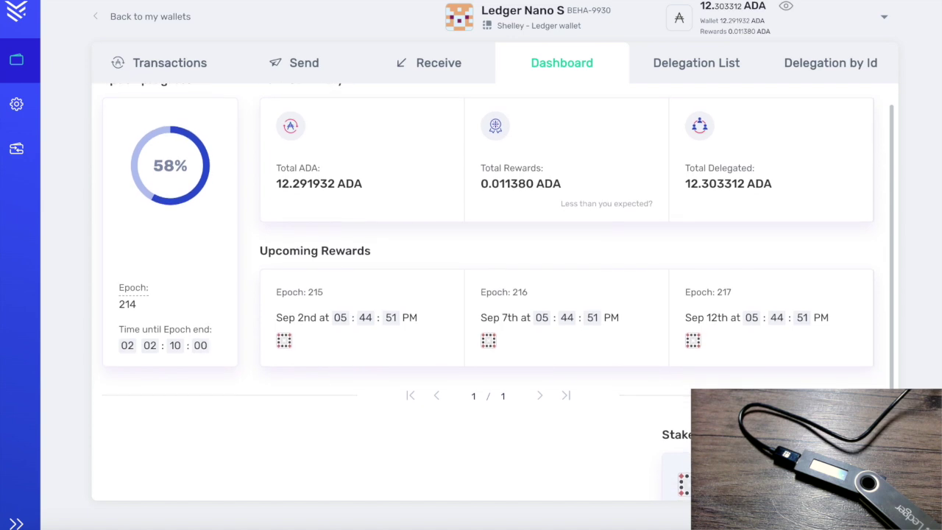